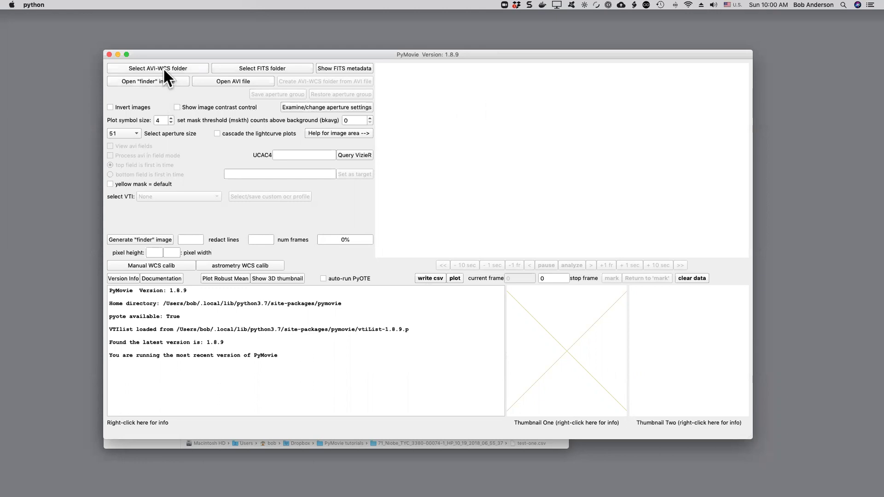
{"action": "left_click", "coordinate": [163, 68]}
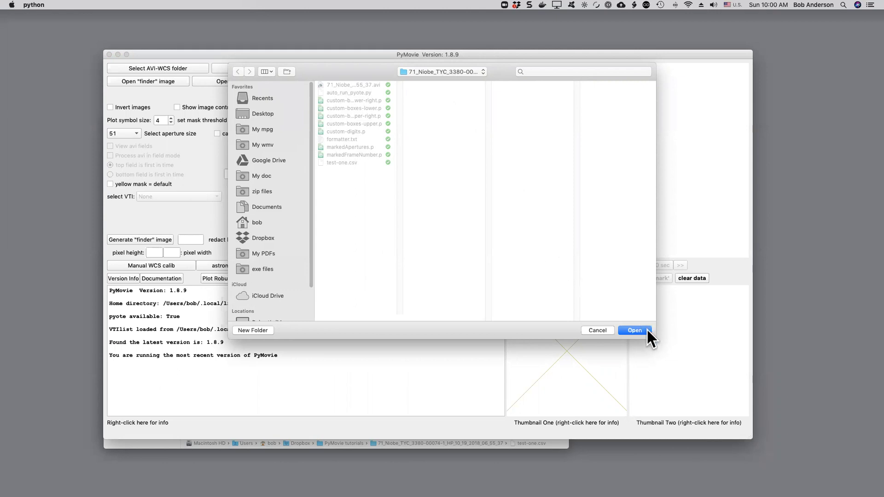
{"action": "left_click", "coordinate": [635, 331]}
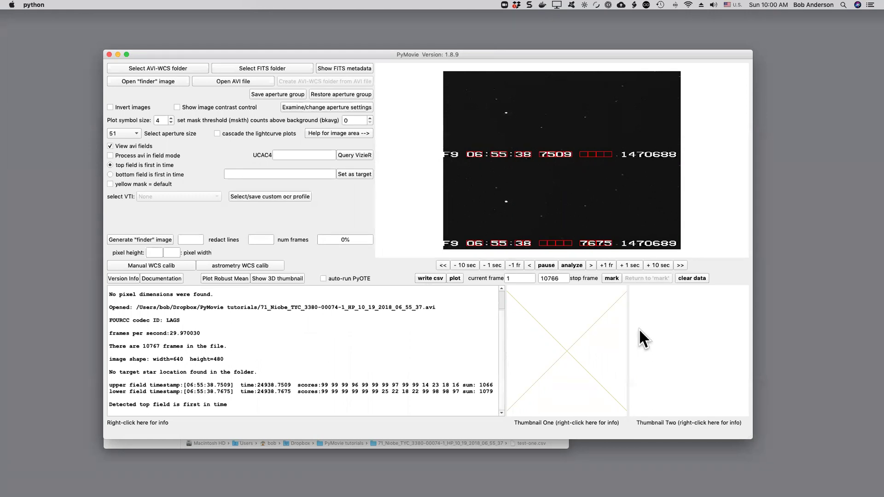
Set the current frame to 4500 and the stop frame to 5600.
{"action": "left_click", "coordinate": [521, 280]}
{"action": "key", "text": "BackSpace"}
{"action": "type", "text": "4"}
{"action": "key", "text": "Return"}
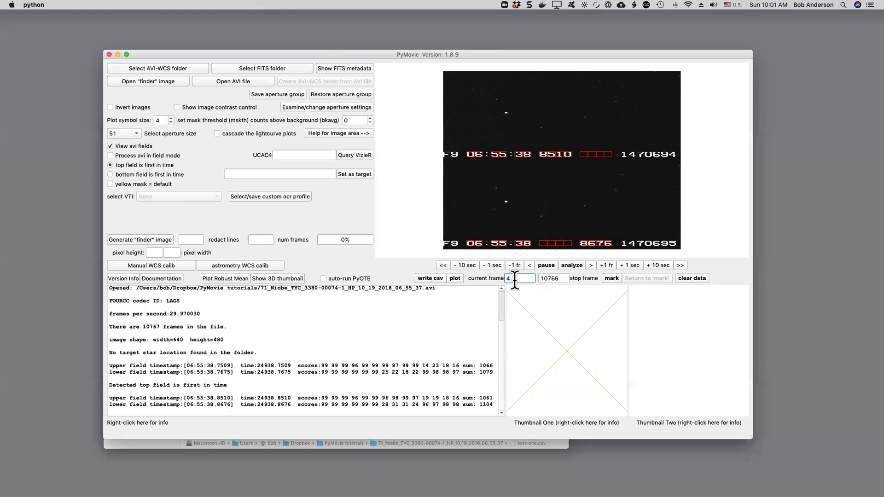
{"action": "type", "text": "500"}
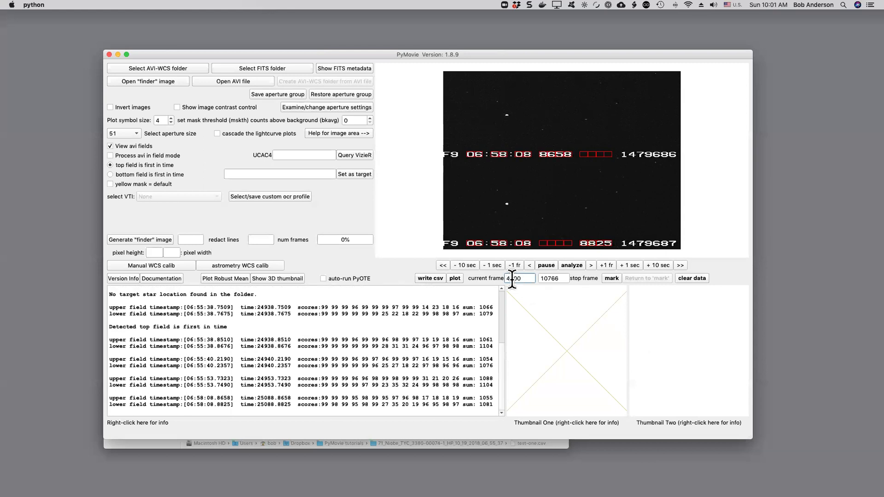
{"action": "left_click_drag", "start_coordinate": [564, 279], "coordinate": [537, 279]}
Turn off the avi fields view and restore the saved aperture group.
{"action": "left_click", "coordinate": [130, 144]}
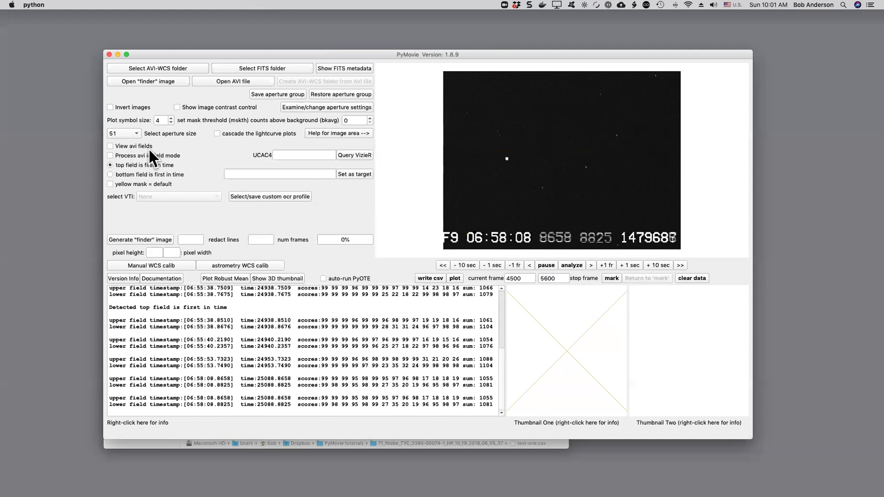
{"action": "left_click", "coordinate": [322, 94]}
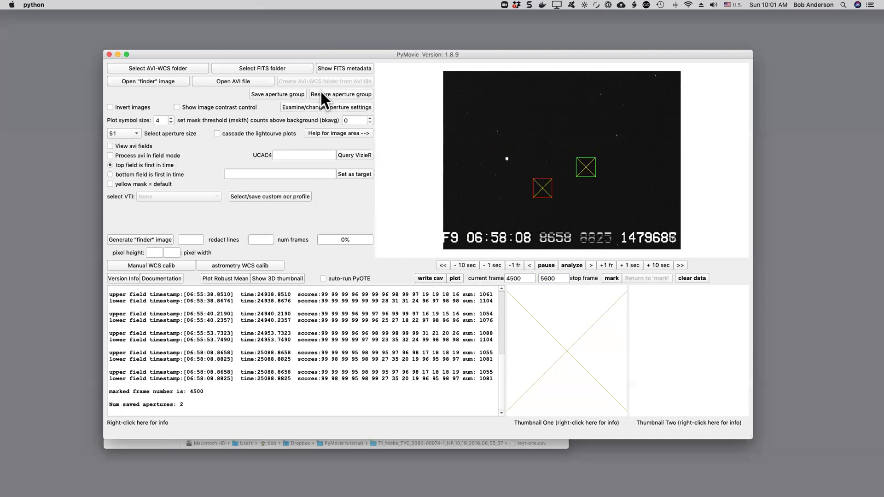
Adjust the image contrast to a white level of about 51 and a black level of about 20, and hide the contrast control.
{"action": "left_click", "coordinate": [206, 106]}
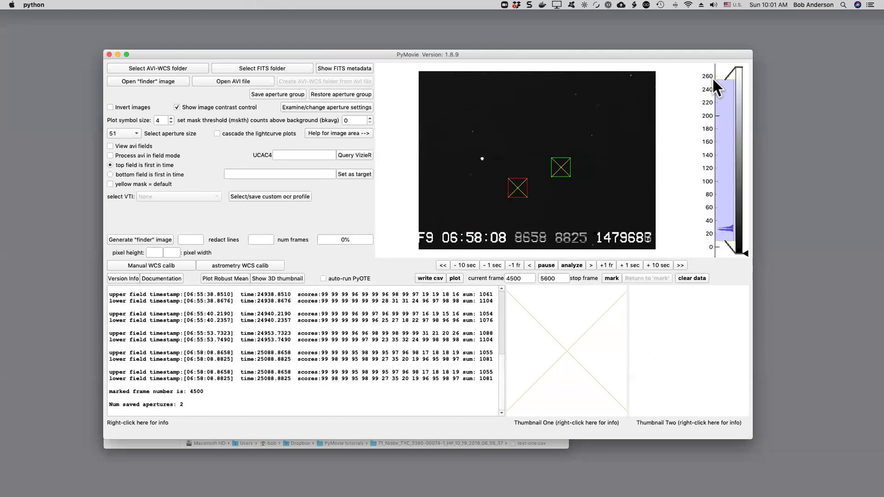
{"action": "left_click_drag", "start_coordinate": [718, 77], "coordinate": [718, 210]}
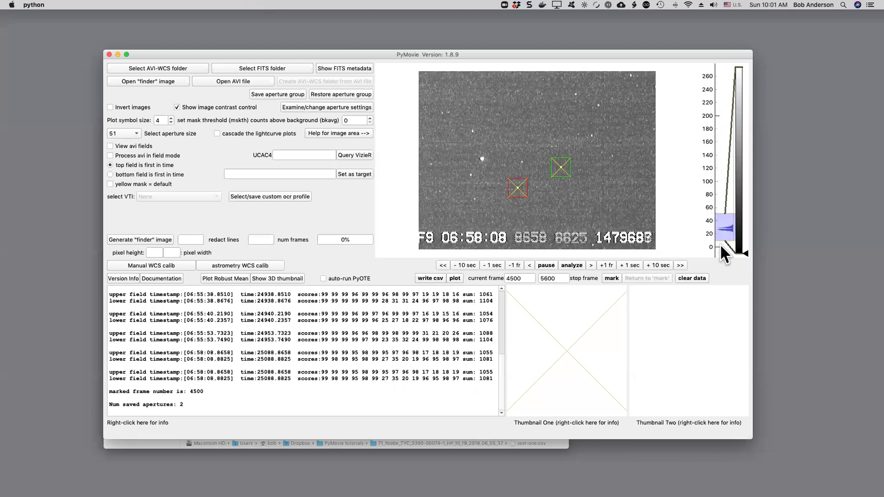
{"action": "mouse_move", "coordinate": [719, 244]}
{"action": "left_mouse_down"}
{"action": "mouse_move", "coordinate": [720, 229]}
{"action": "mouse_move", "coordinate": [720, 235]}
{"action": "left_mouse_up"}
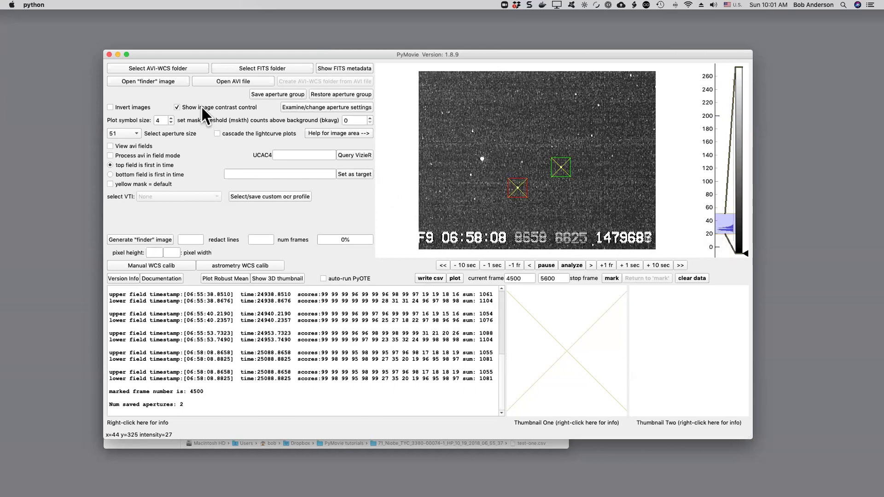
{"action": "left_click", "coordinate": [177, 107]}
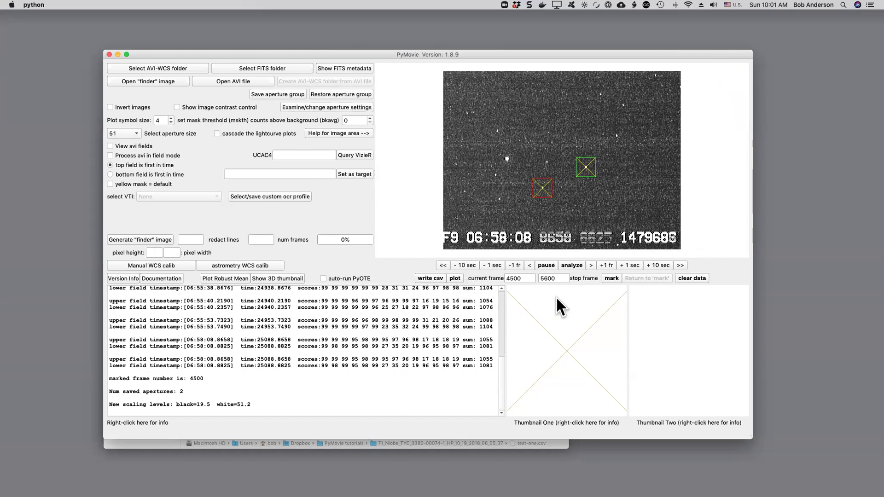
Start analyzing the video and enable auto-run PyOTE.
{"action": "left_click", "coordinate": [571, 266]}
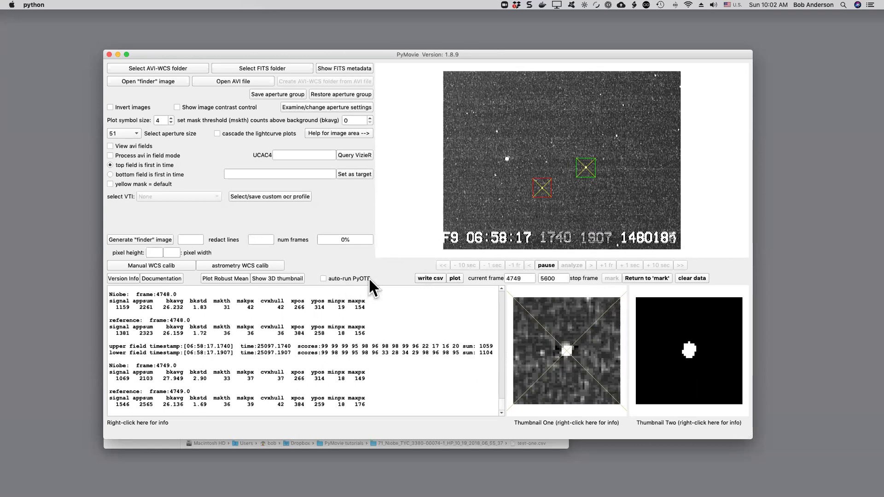
{"action": "left_click", "coordinate": [323, 279]}
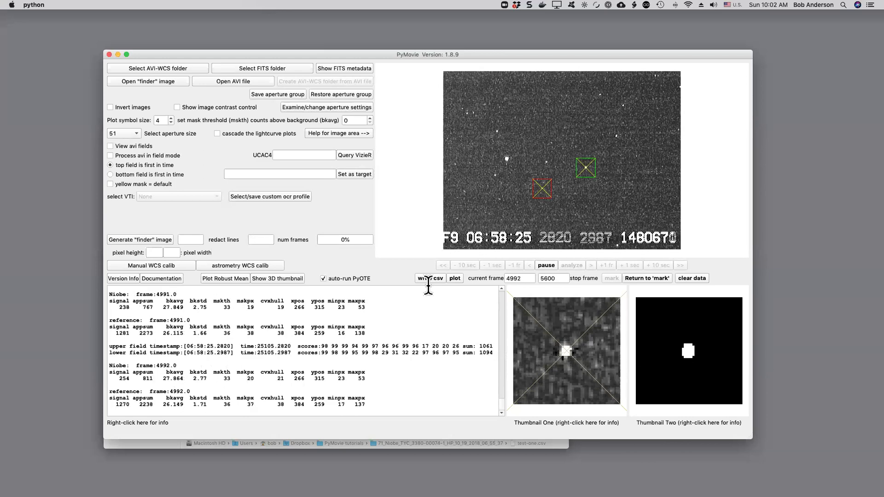
Plot the composite, reference and Niobe lightcurves while the analysis is running, check each one and close the plots.
{"action": "left_click", "coordinate": [455, 278]}
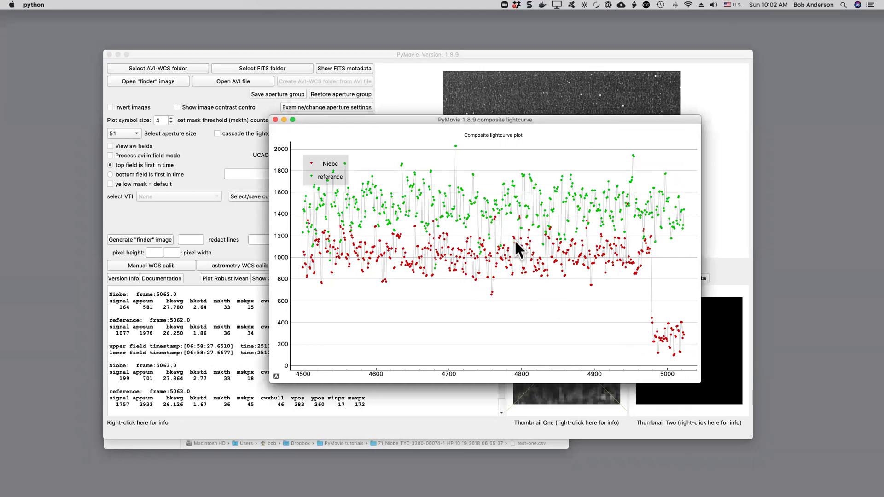
{"action": "left_click", "coordinate": [274, 119]}
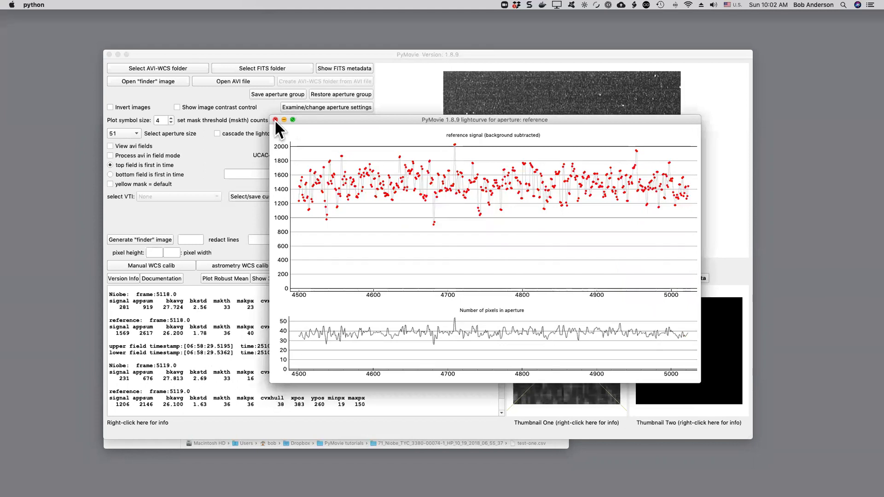
{"action": "left_click", "coordinate": [274, 120]}
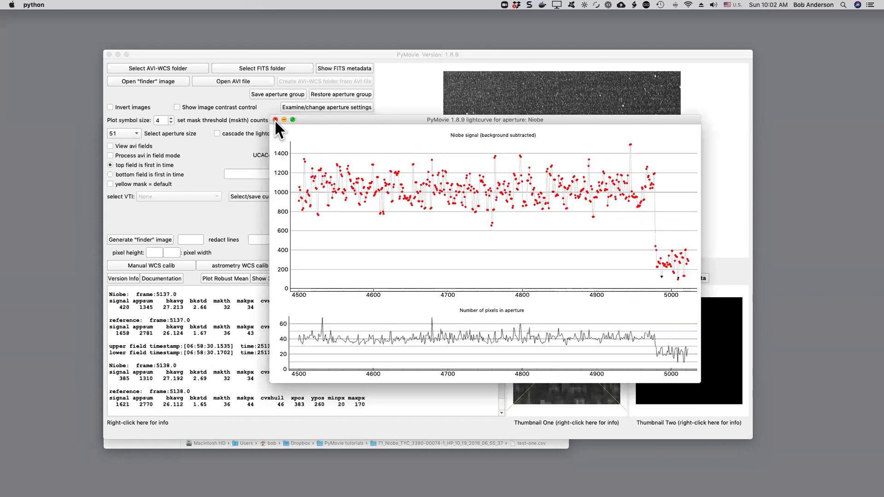
{"action": "left_click", "coordinate": [275, 120]}
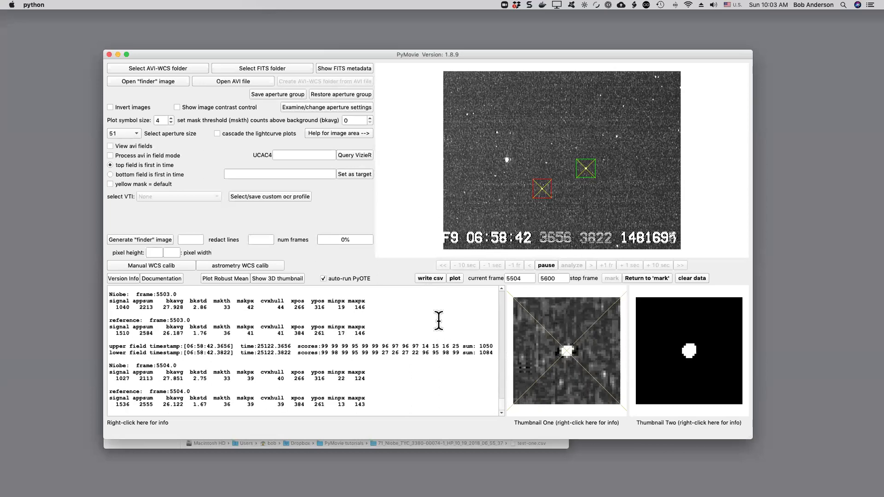
Plot the lightcurves again near the end of the analysis to check the whole Niobe event, and close all three plots.
{"action": "left_click", "coordinate": [454, 278]}
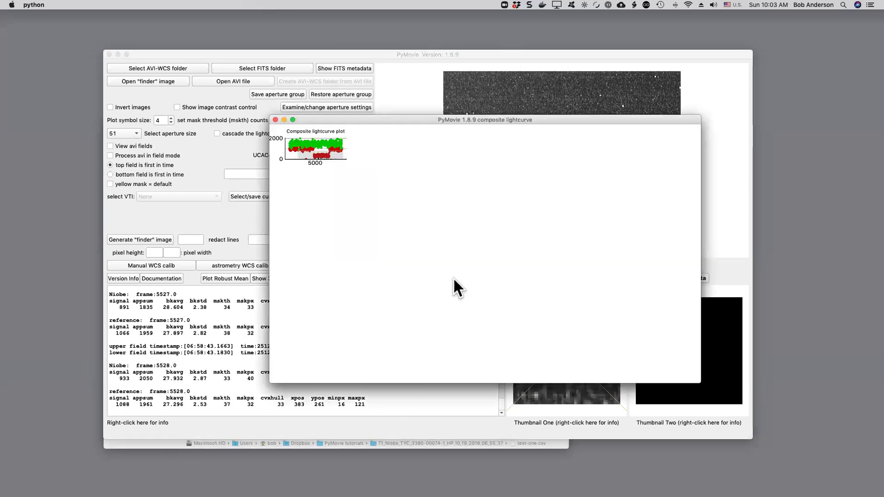
{"action": "left_click", "coordinate": [275, 120]}
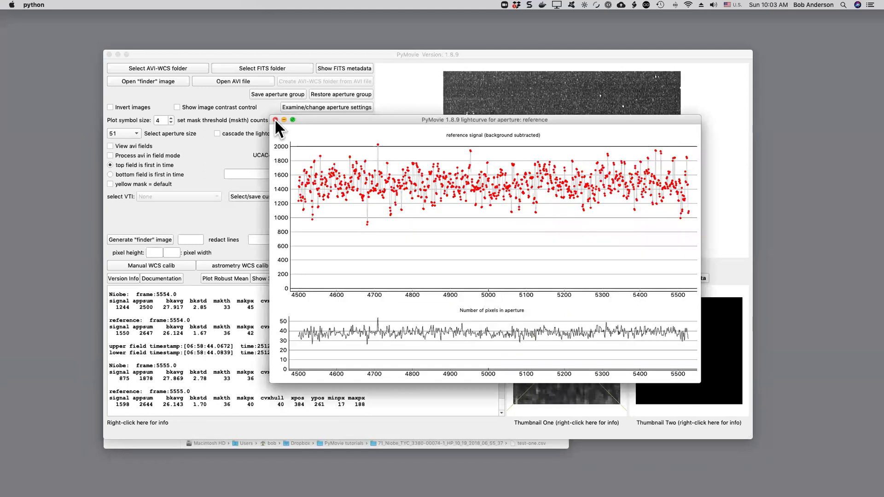
{"action": "left_click", "coordinate": [275, 119]}
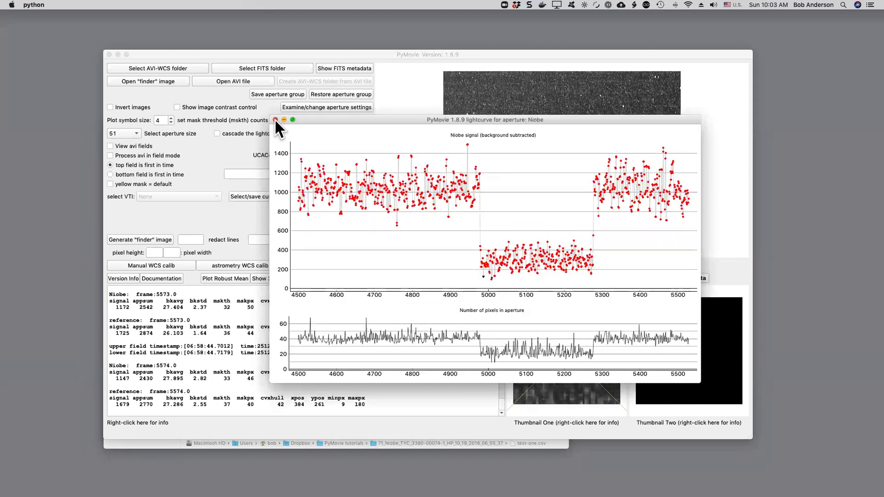
{"action": "left_click", "coordinate": [275, 119]}
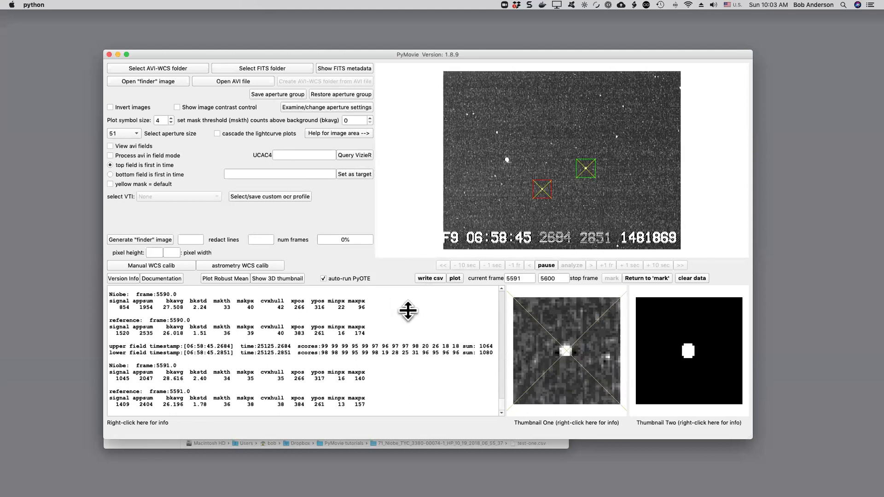
Write the lightcurve data to a csv file named test-one-with-timestamps in the Niobe folder.
{"action": "left_click", "coordinate": [429, 279]}
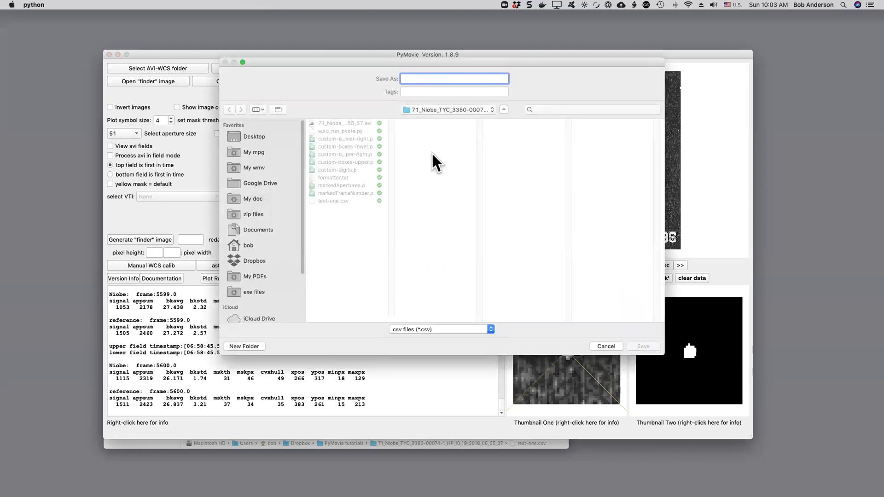
{"action": "type", "text": "test"}
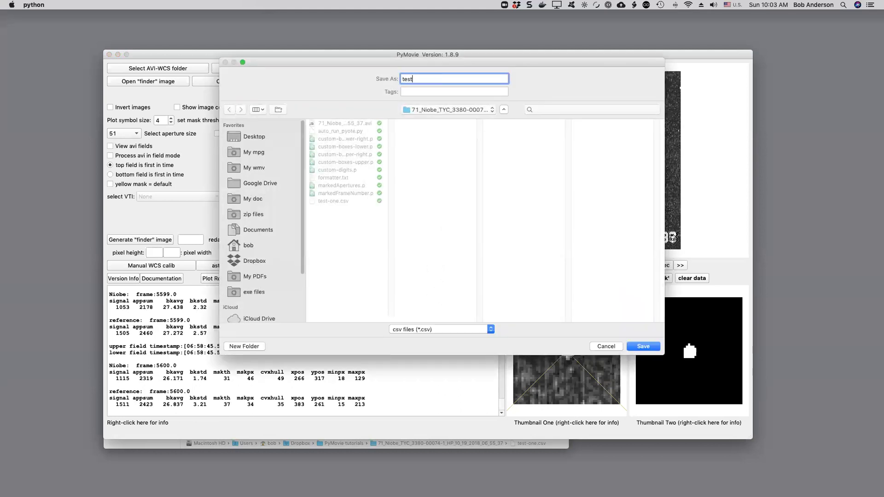
{"action": "type", "text": "-one-with-timestamps"}
{"action": "key", "text": "Return"}
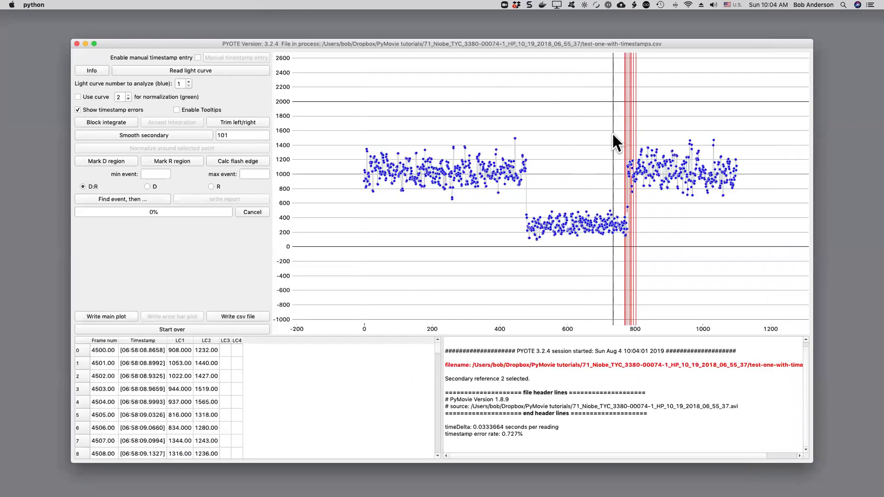
Examine the light curve around the red timestamp error lines near readings 770 to 800, and restore the full plot view.
{"action": "left_click_drag", "start_coordinate": [614, 125], "coordinate": [651, 266]}
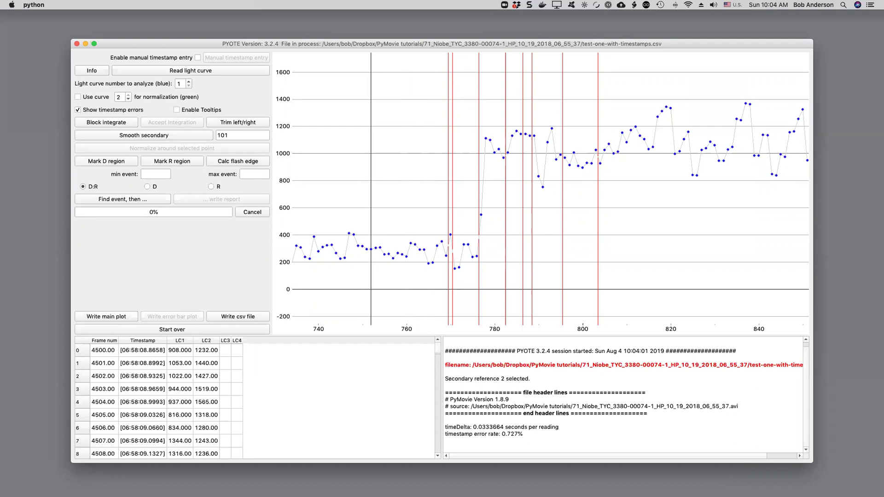
{"action": "right_click", "coordinate": [490, 218]}
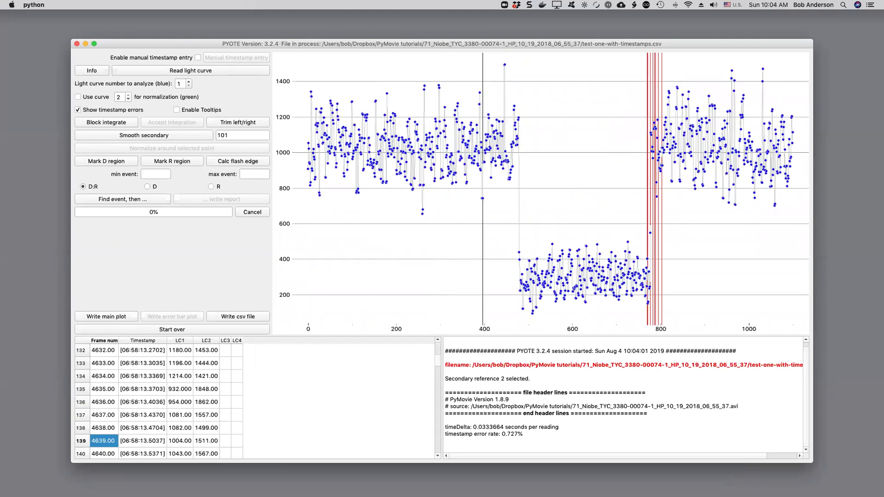